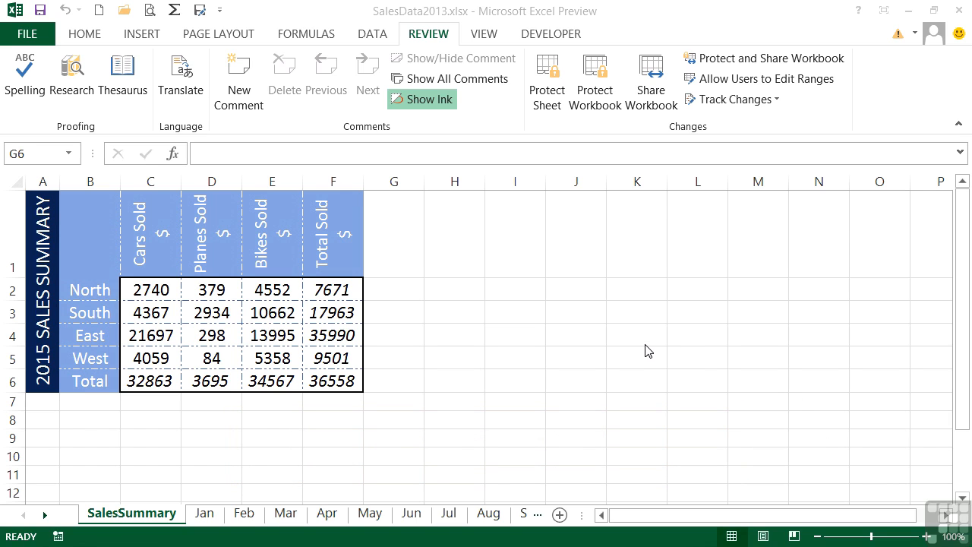
# Step: Protect the workbook structure via Protect Workbook, keeping Structure checked and no password
pyautogui.click(597, 87)
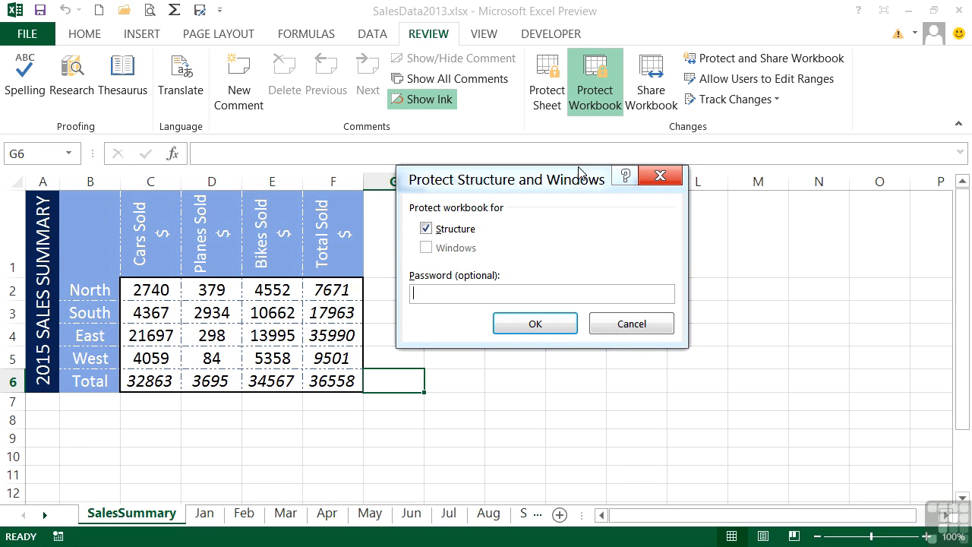
pyautogui.click(451, 230)
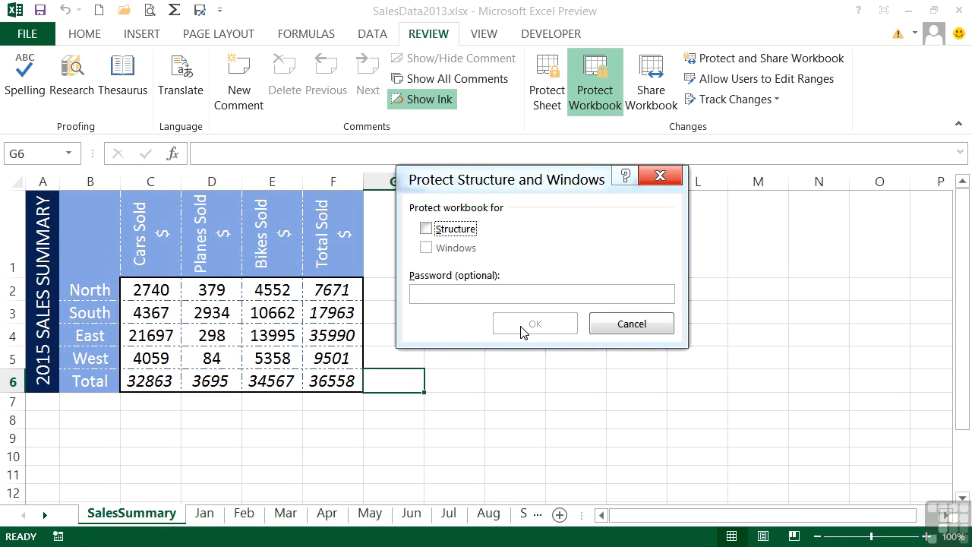
pyautogui.click(460, 229)
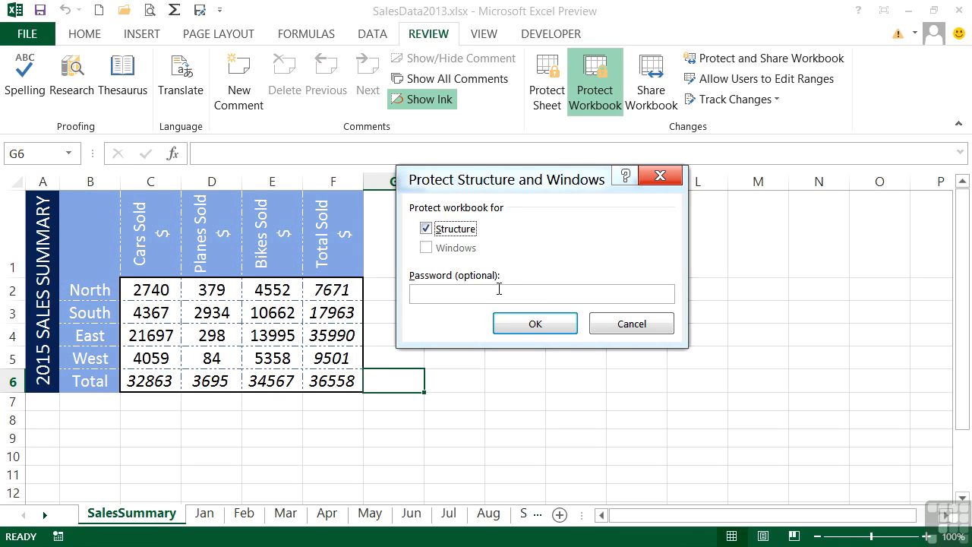
pyautogui.click(534, 325)
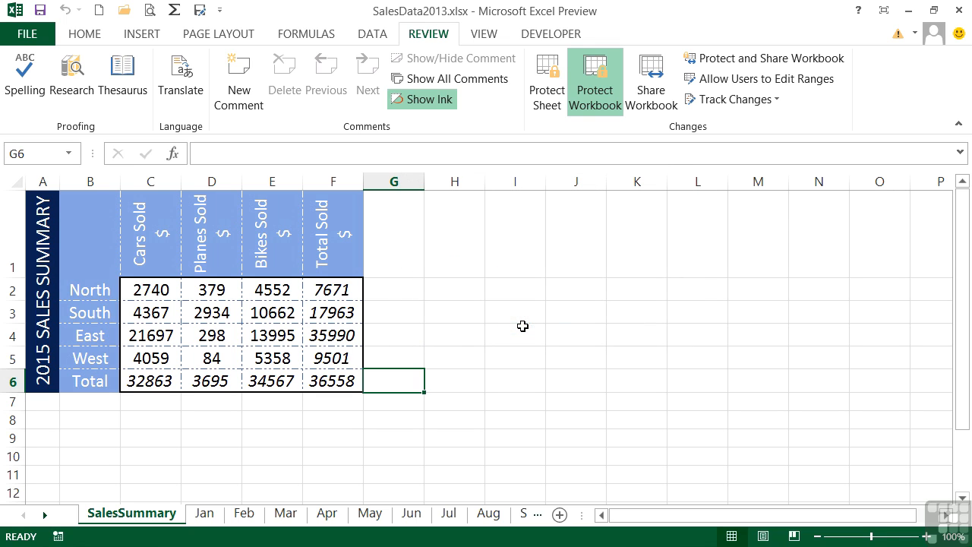
pyautogui.click(544, 354)
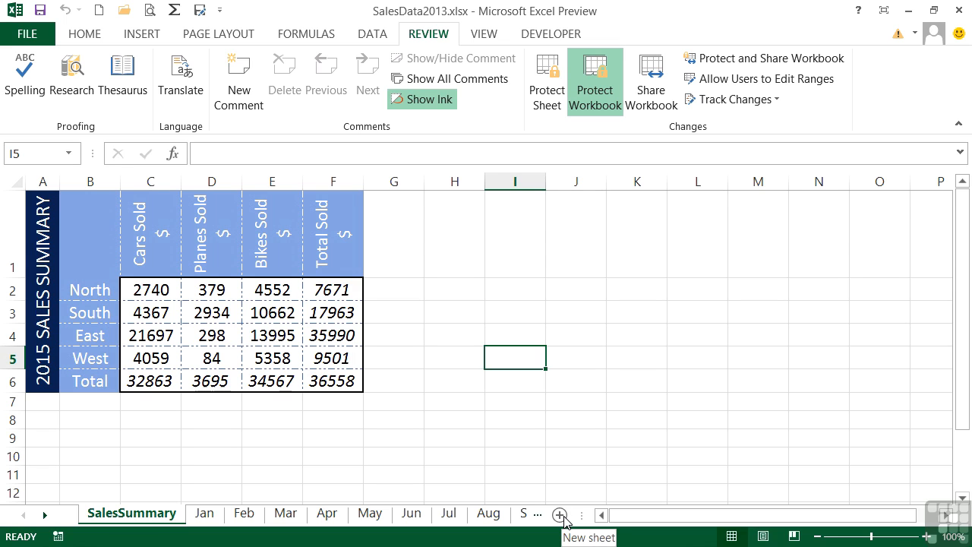
pyautogui.rightClick(148, 519)
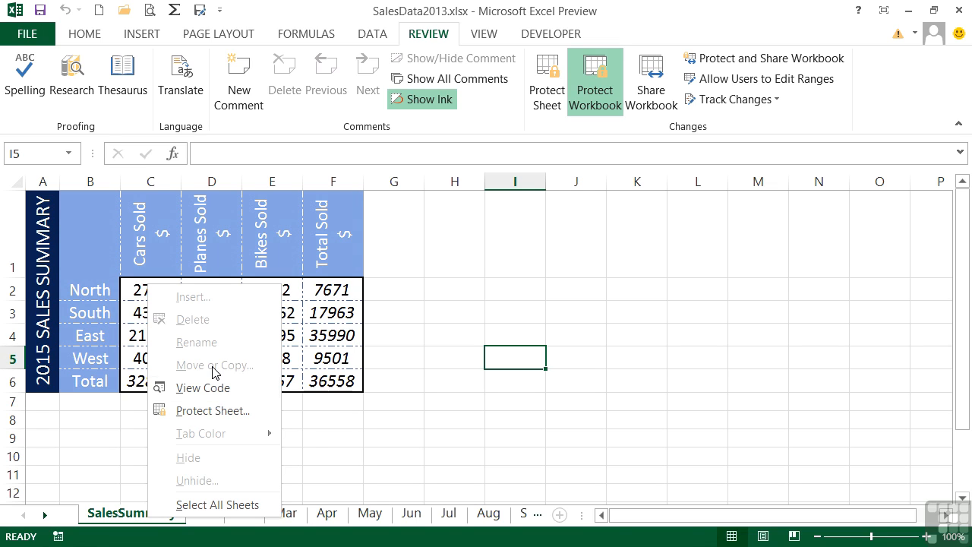
pyautogui.click(126, 521)
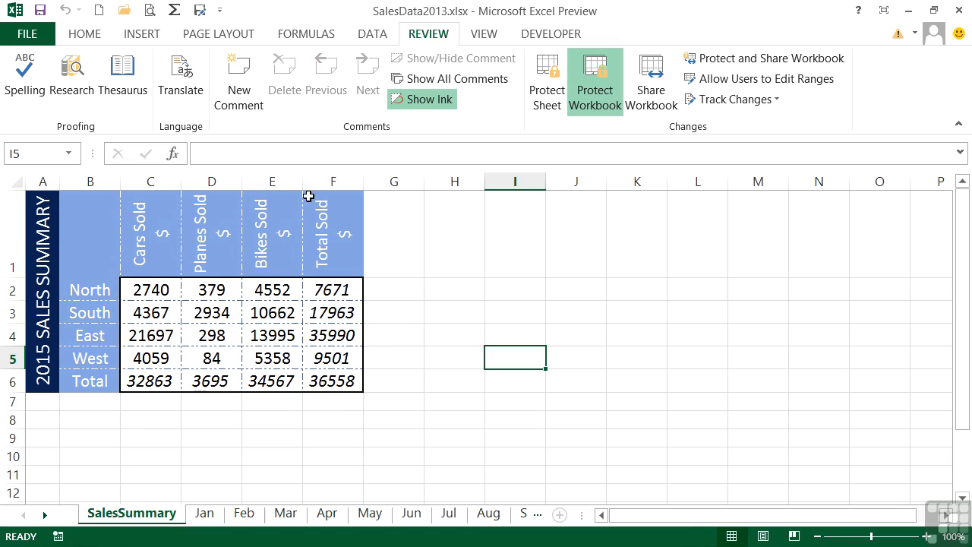
# Step: Insert a blank column E before Bikes Sold and a blank row 3 above South
pyautogui.click(282, 182)
pyautogui.rightClick(282, 184)
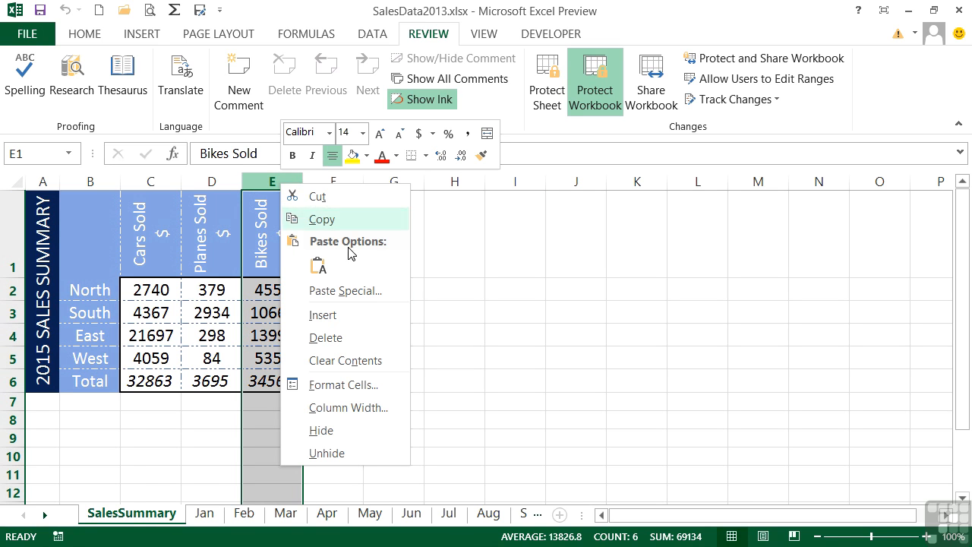
pyautogui.click(354, 316)
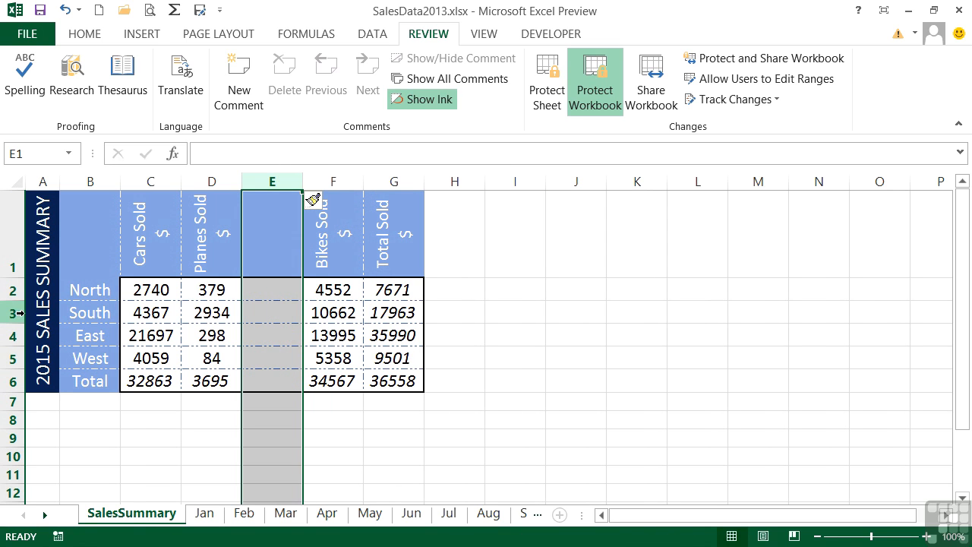
pyautogui.rightClick(20, 313)
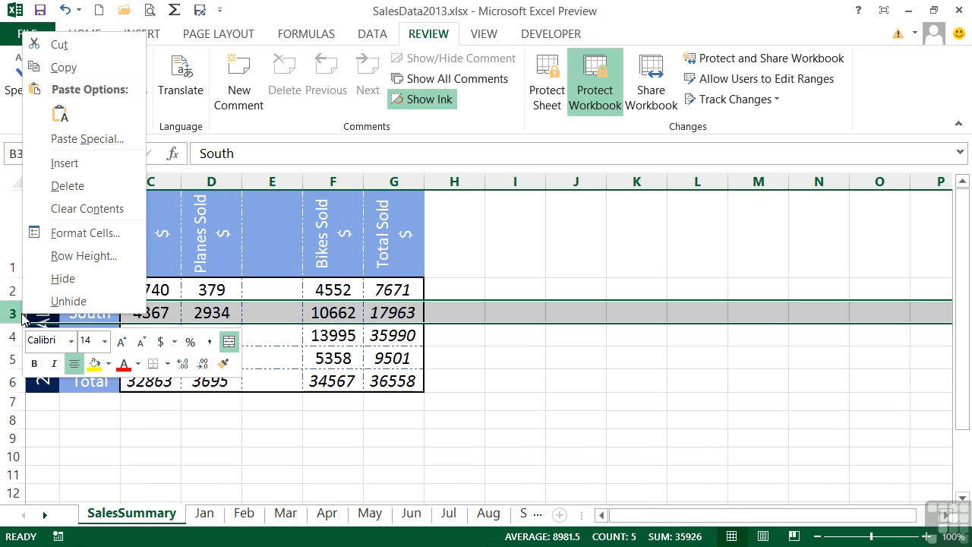
pyautogui.click(76, 164)
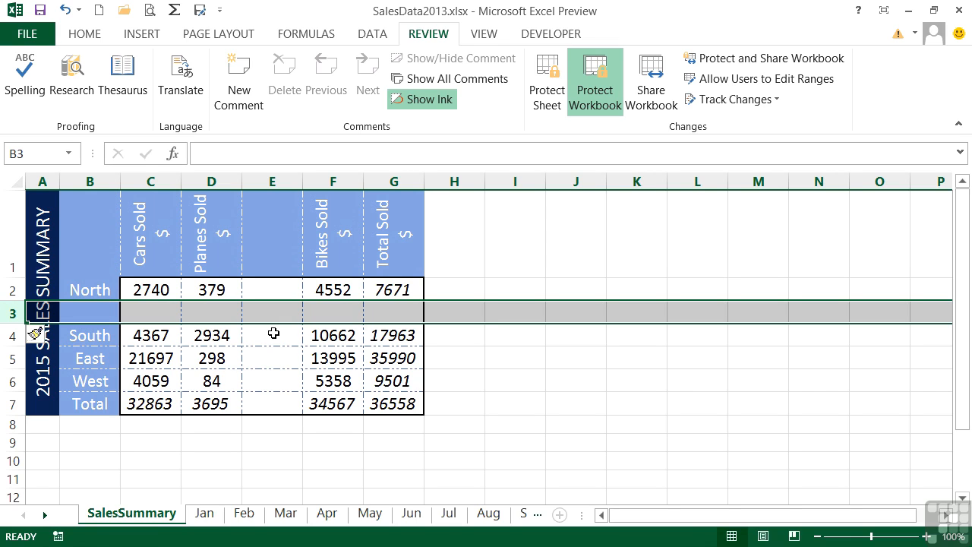
# Step: Open Save As in the Chapter 10 folder and bring up its General Options
pyautogui.click(28, 35)
pyautogui.click(38, 205)
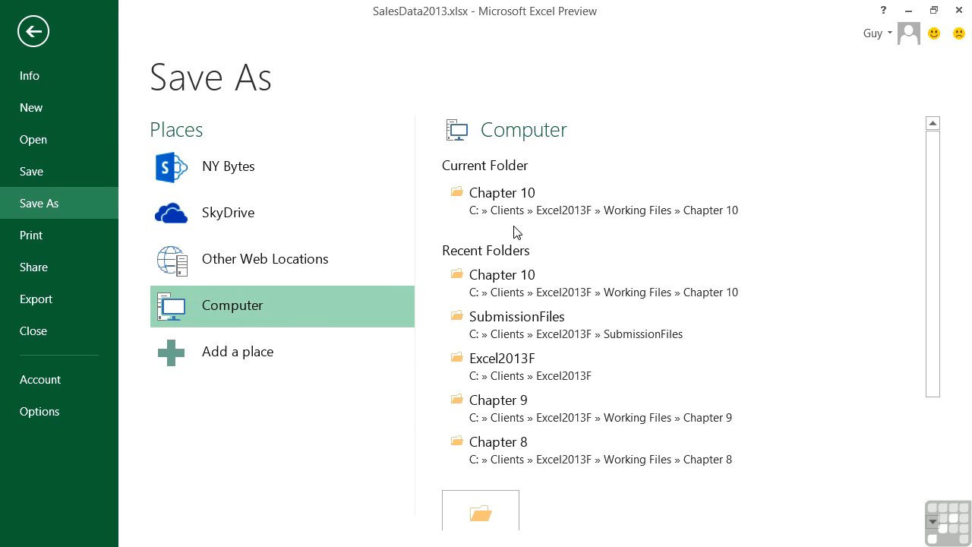
pyautogui.click(547, 199)
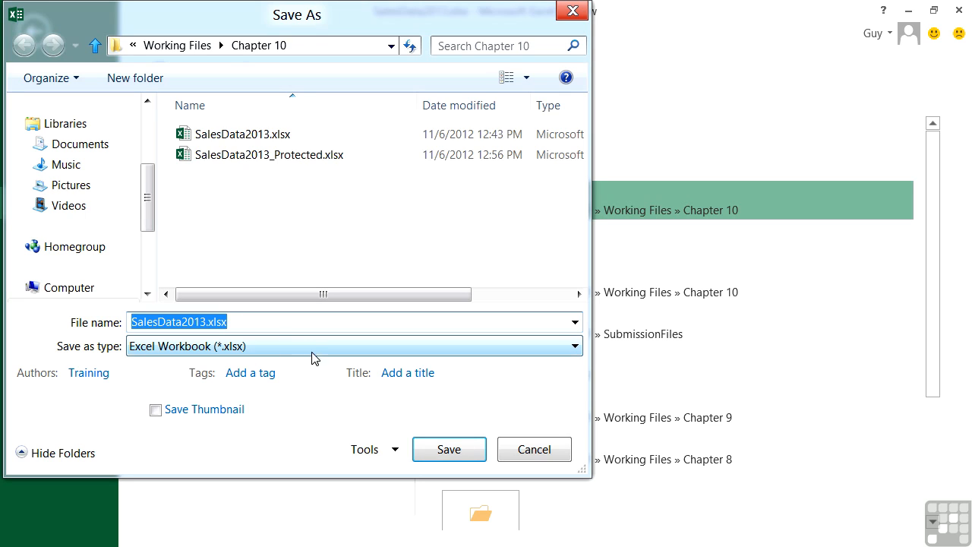
pyautogui.click(395, 452)
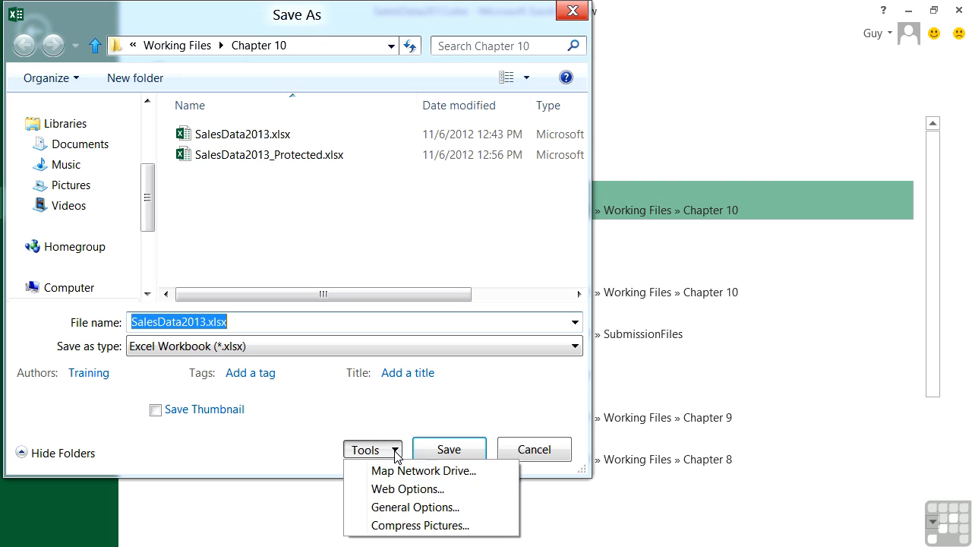
pyautogui.click(399, 506)
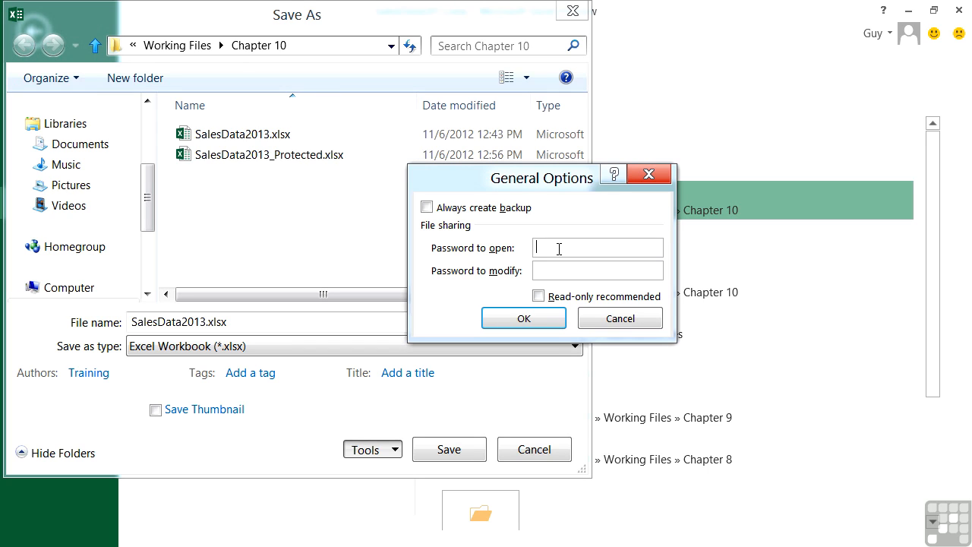
# Step: Set and confirm a password to open and a password to modify, with read-only recommended
pyautogui.write('abc')
pyautogui.click(540, 297)
pyautogui.click(556, 271)
pyautogui.write('abcd')
pyautogui.click(543, 322)
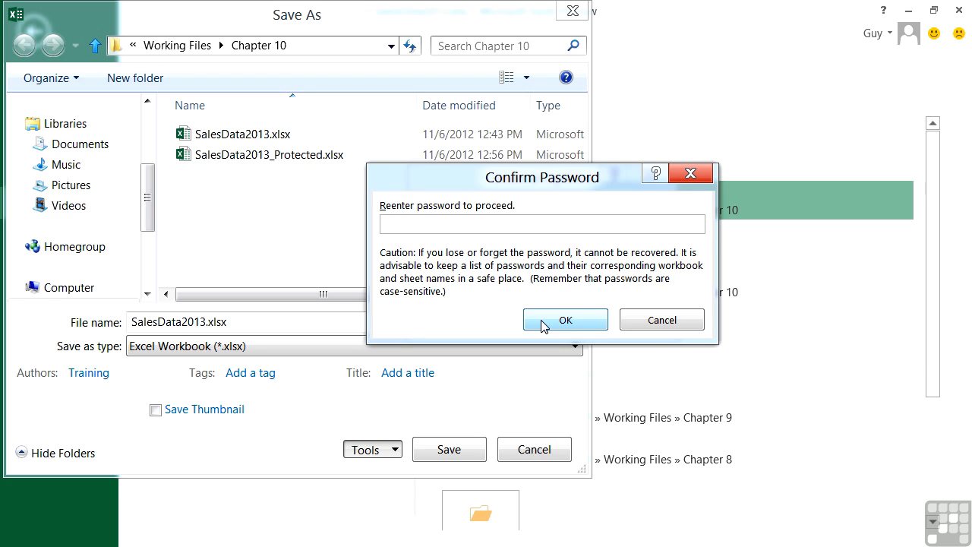
pyautogui.write('abc')
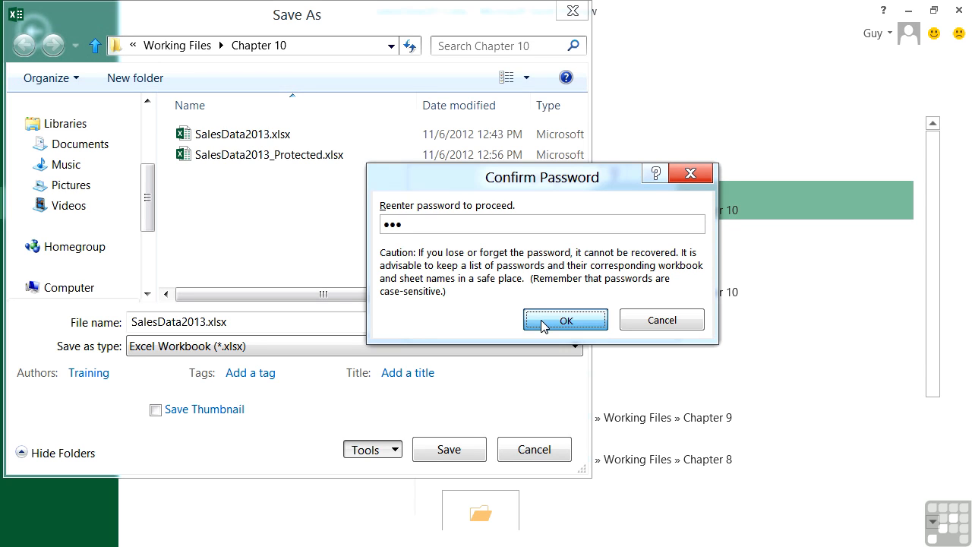
pyautogui.click(541, 320)
pyautogui.write('abcd')
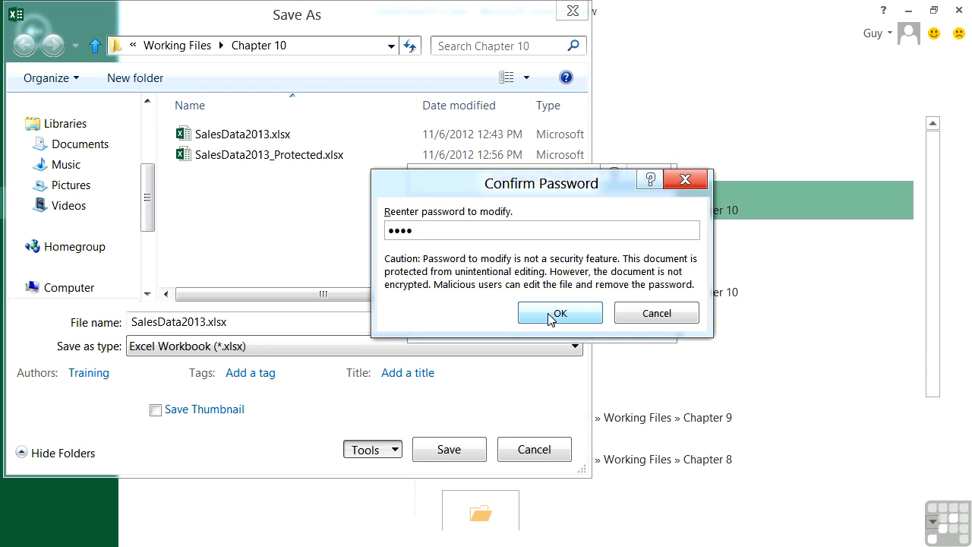
pyautogui.click(547, 314)
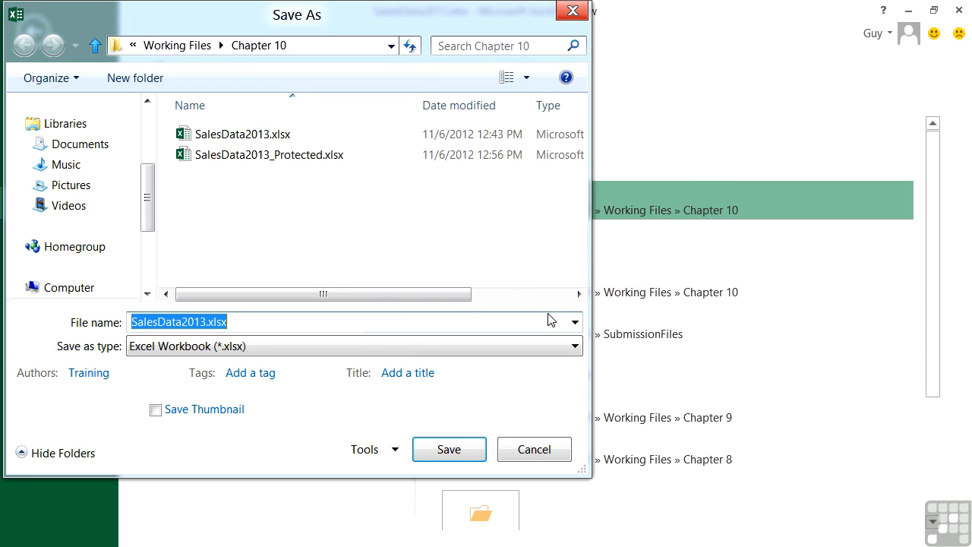
pyautogui.click(453, 450)
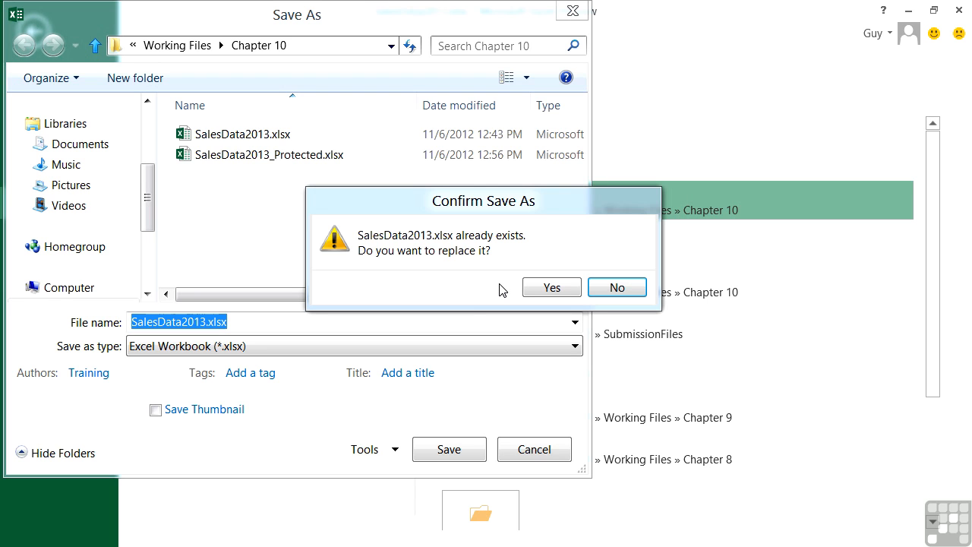
# Step: Confirm replacing the existing SalesData2013.xlsx in Chapter 10
pyautogui.click(553, 287)
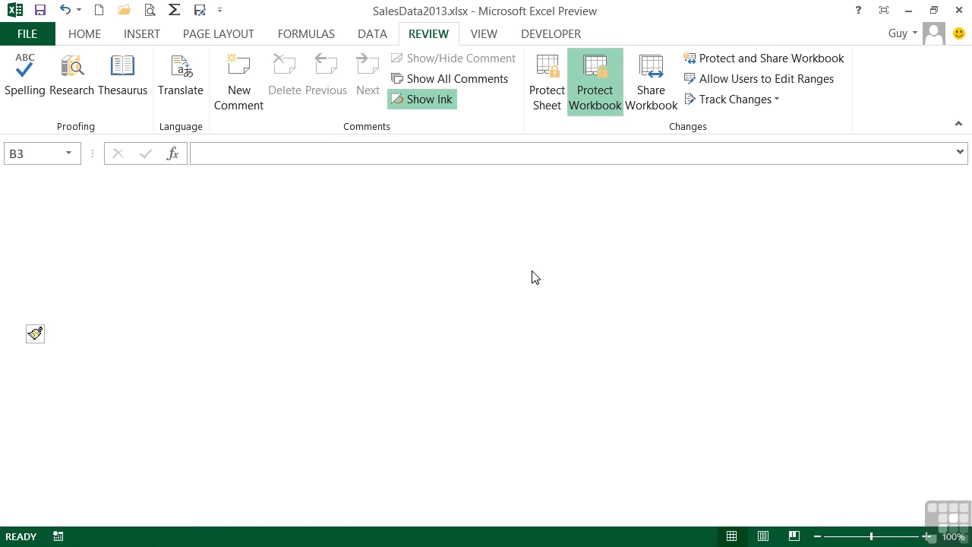
# Step: Open SalesData2013.xlsx from recent workbooks, enter both passwords, and decline read-only mode
pyautogui.click(38, 33)
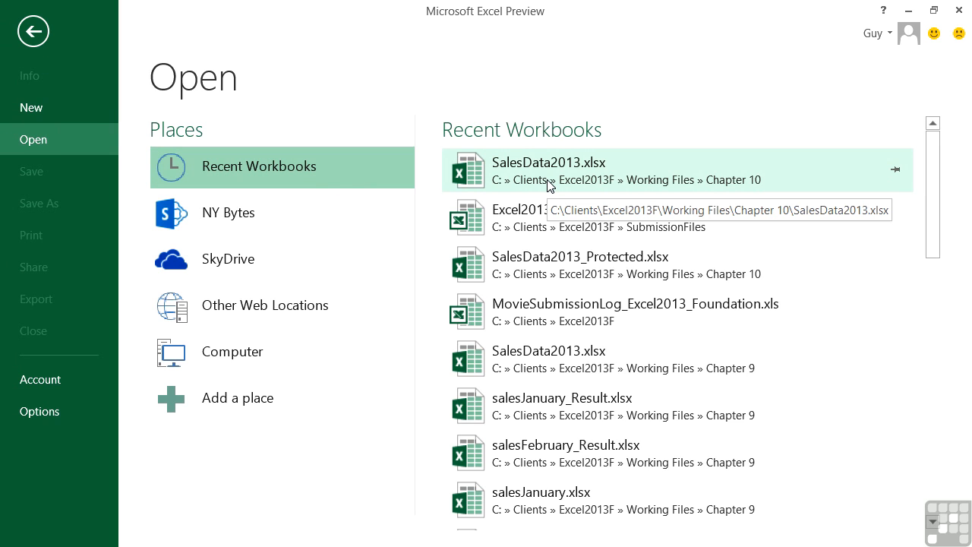
pyautogui.click(551, 185)
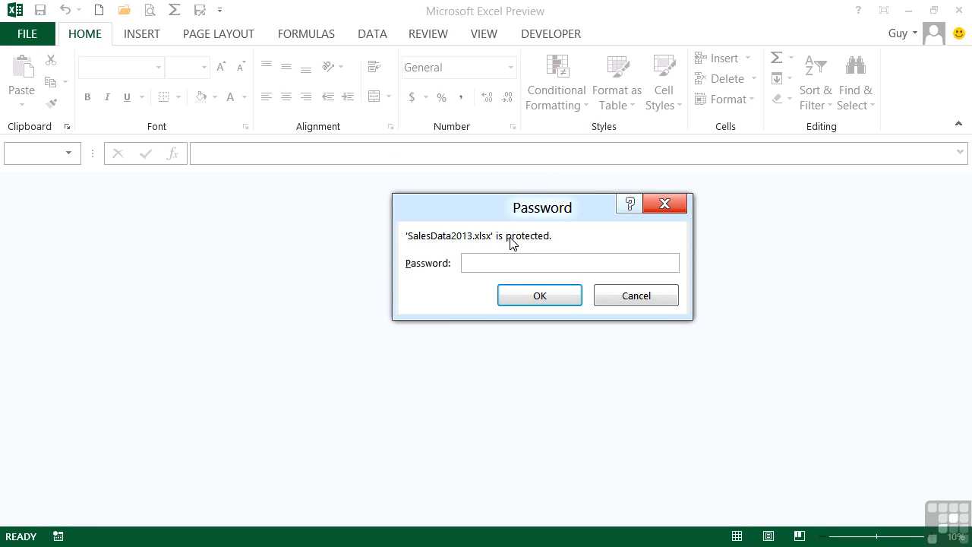
pyautogui.write('abc')
pyautogui.click(527, 289)
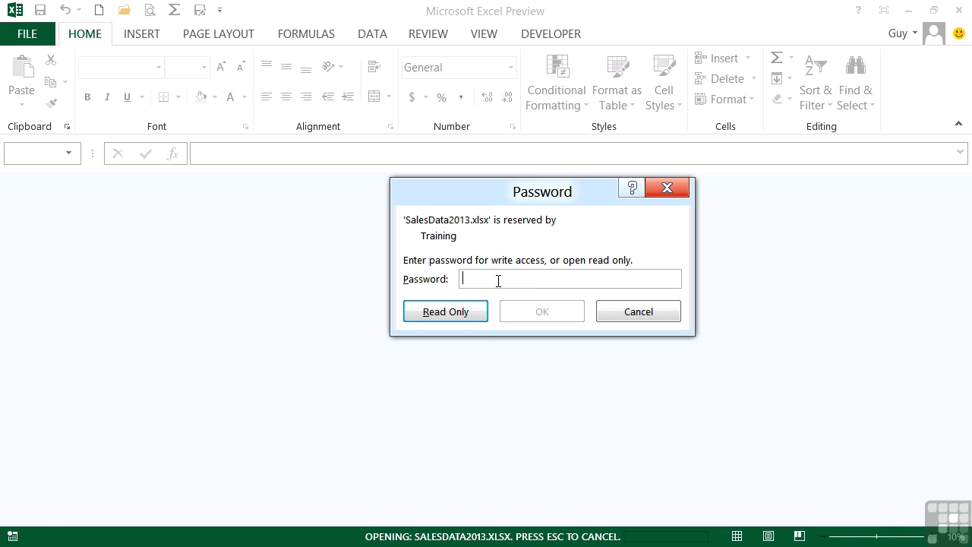
pyautogui.write('****')
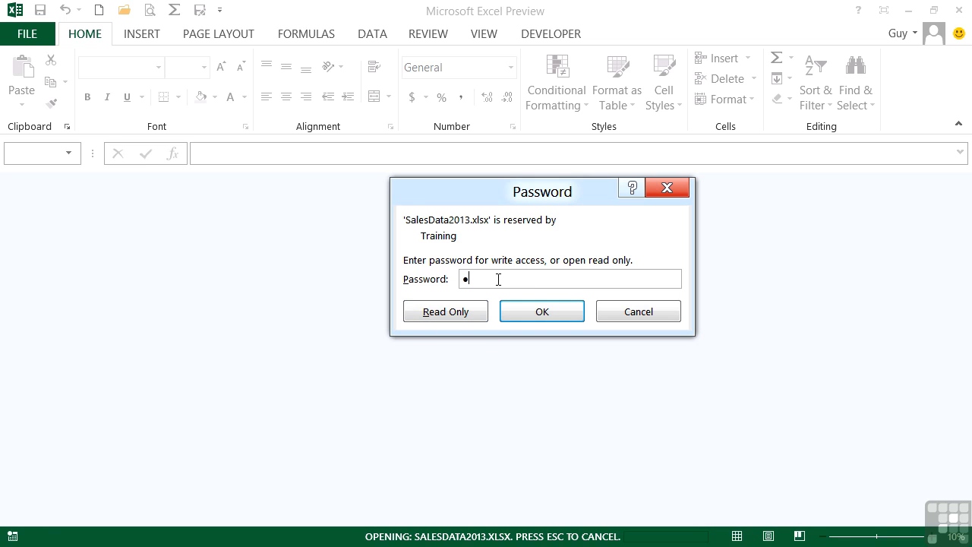
pyautogui.click(567, 311)
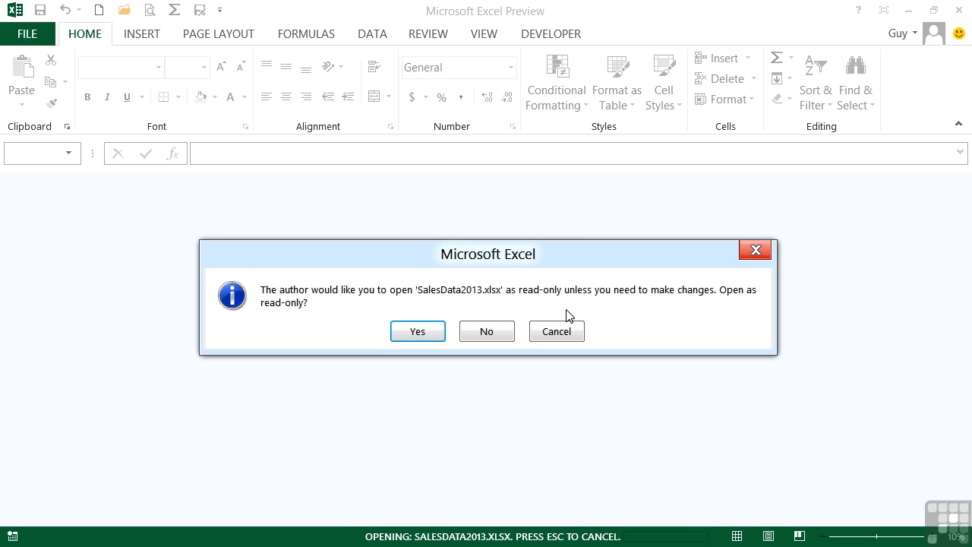
pyautogui.click(486, 329)
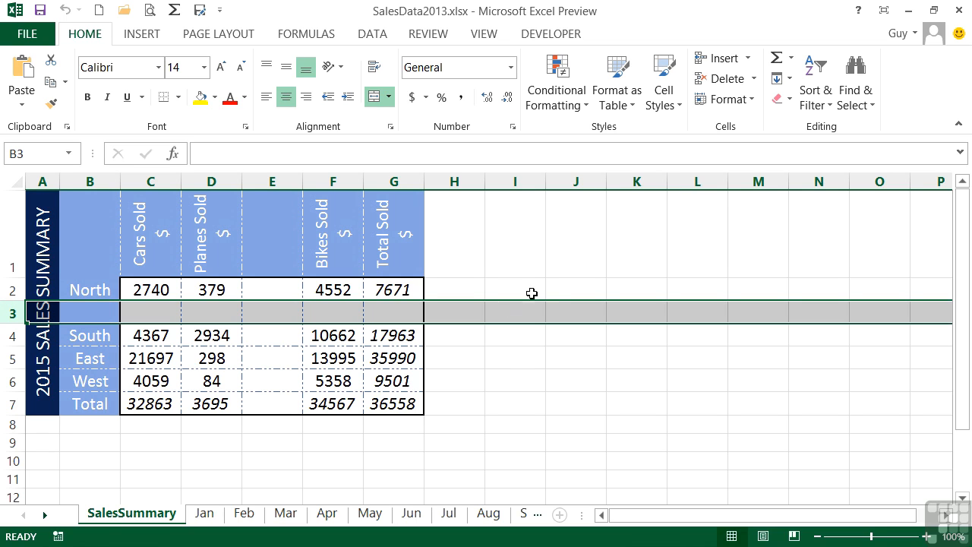
# Step: Open Save As in the Chapter 10 folder and bring up its General Options
pyautogui.click(31, 42)
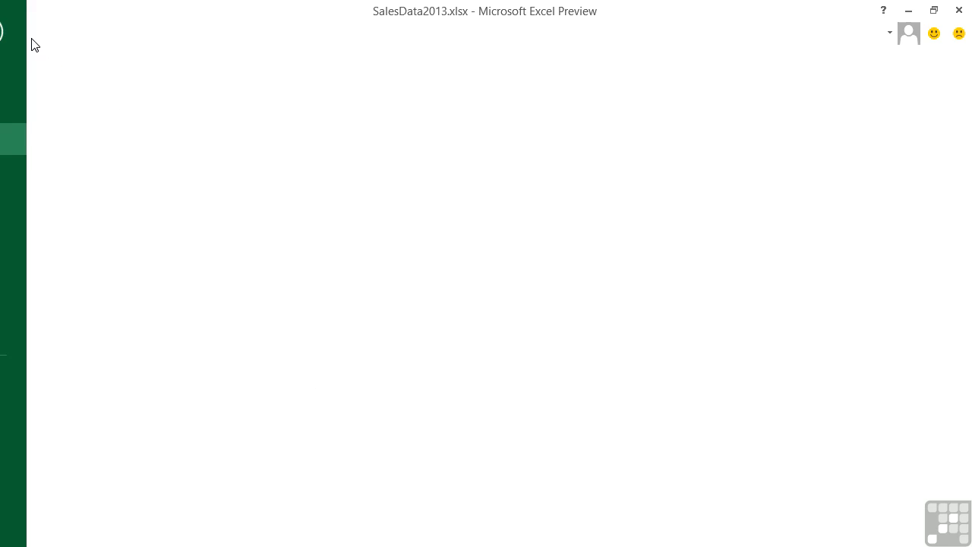
pyautogui.click(53, 208)
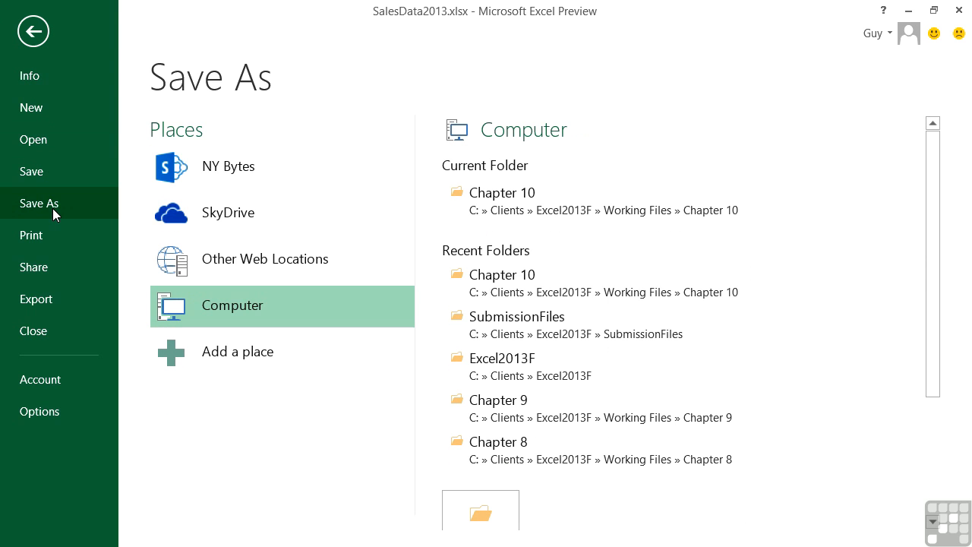
pyautogui.click(502, 199)
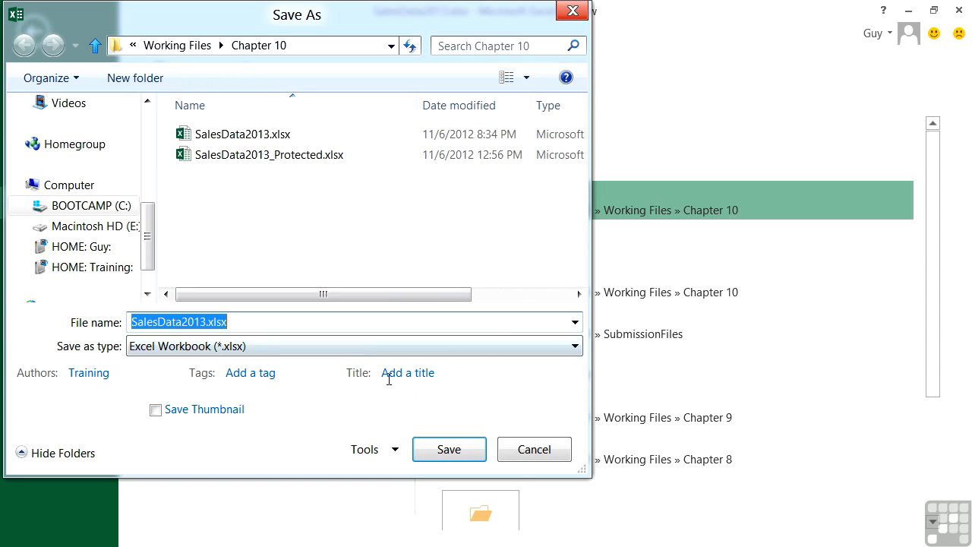
pyautogui.click(394, 451)
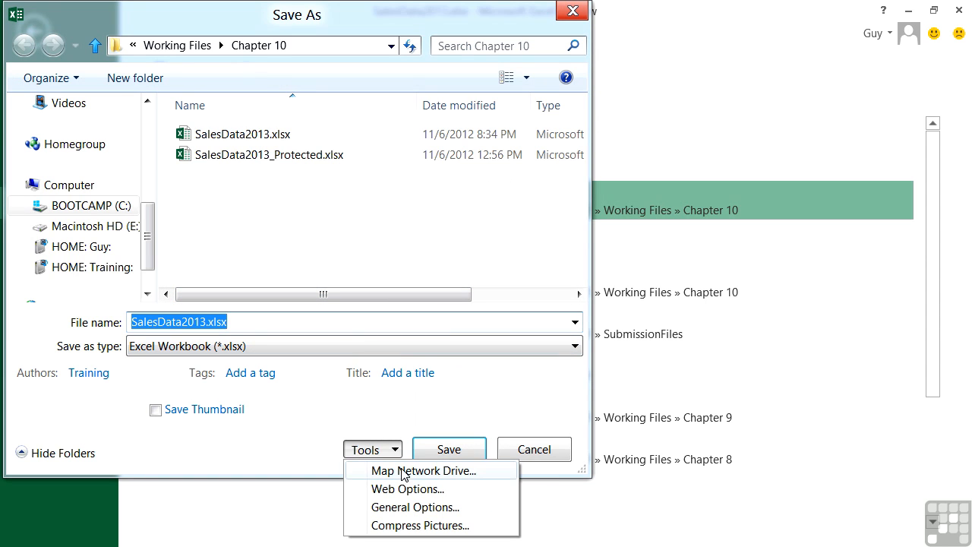
pyautogui.click(372, 507)
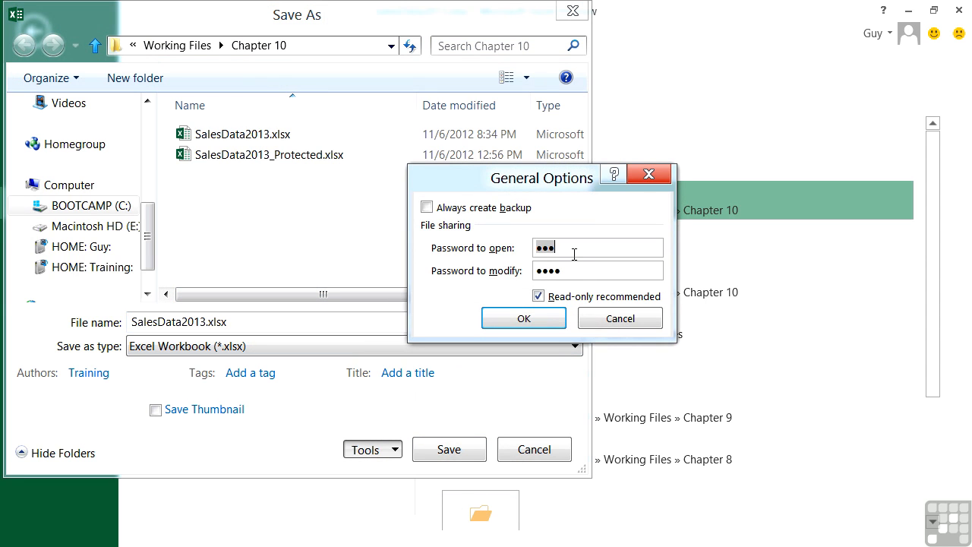
# Step: Clear both passwords, turn off read-only recommended, and save over SalesData2013.xlsx
pyautogui.press('Delete')
pyautogui.moveTo(562, 271); pyautogui.dragTo(532, 270)
pyautogui.press('Delete')
pyautogui.click(541, 298)
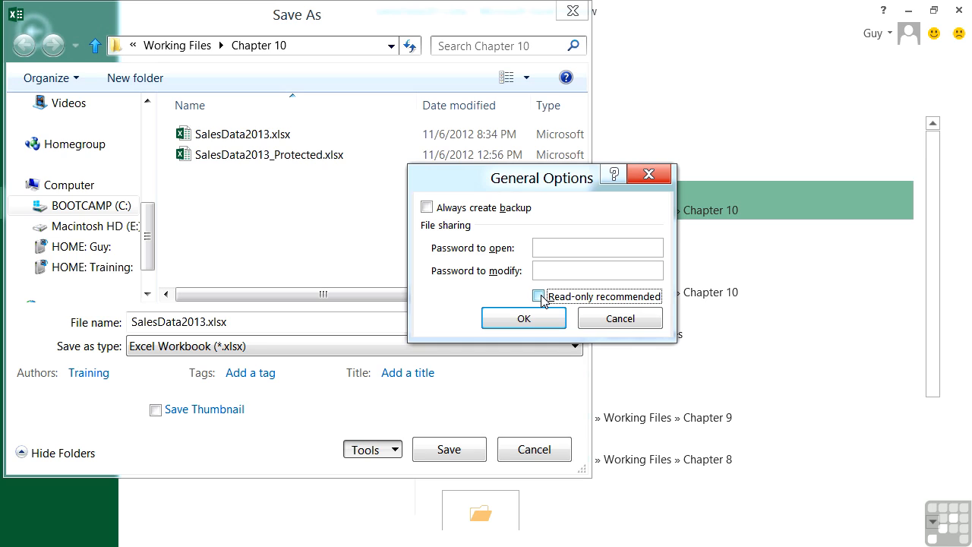
pyautogui.click(541, 297)
pyautogui.click(537, 296)
pyautogui.click(543, 249)
pyautogui.click(543, 268)
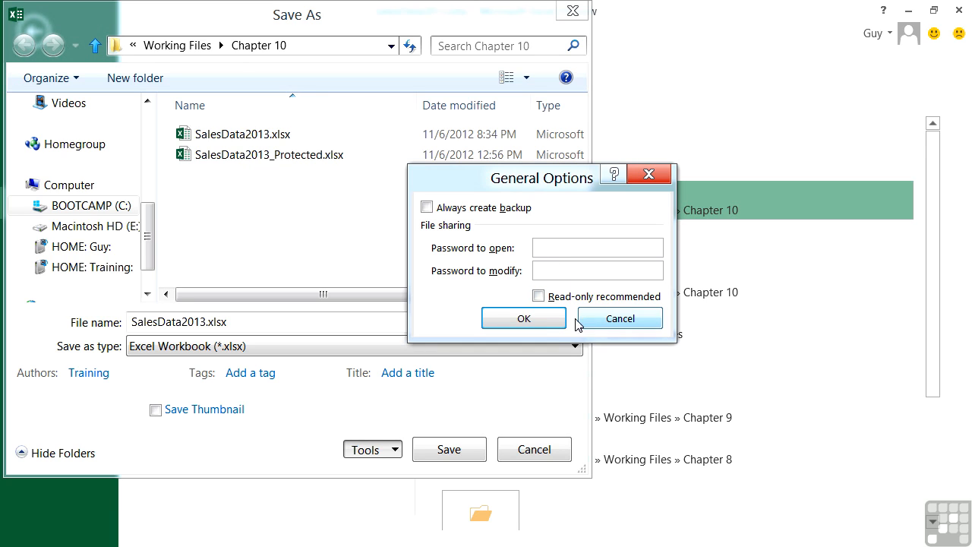
pyautogui.click(544, 323)
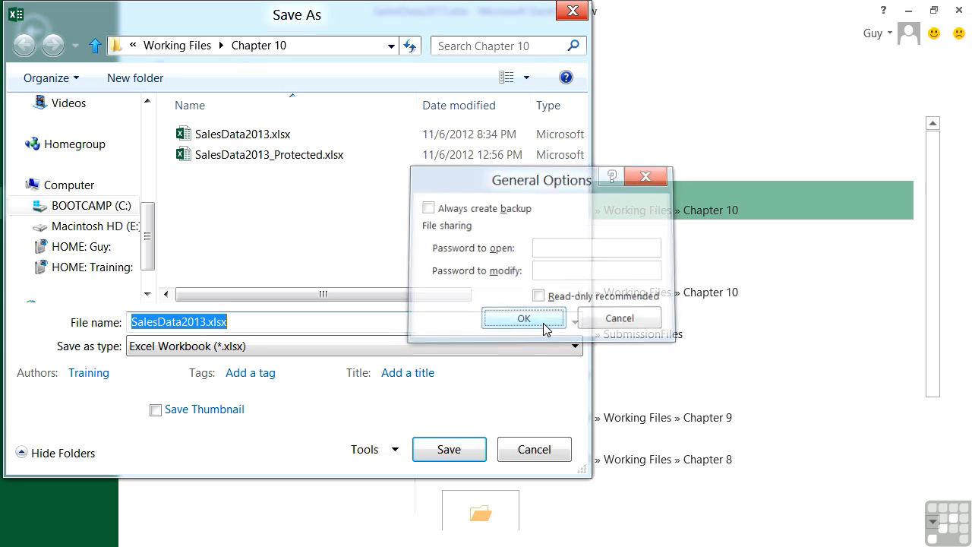
pyautogui.click(458, 454)
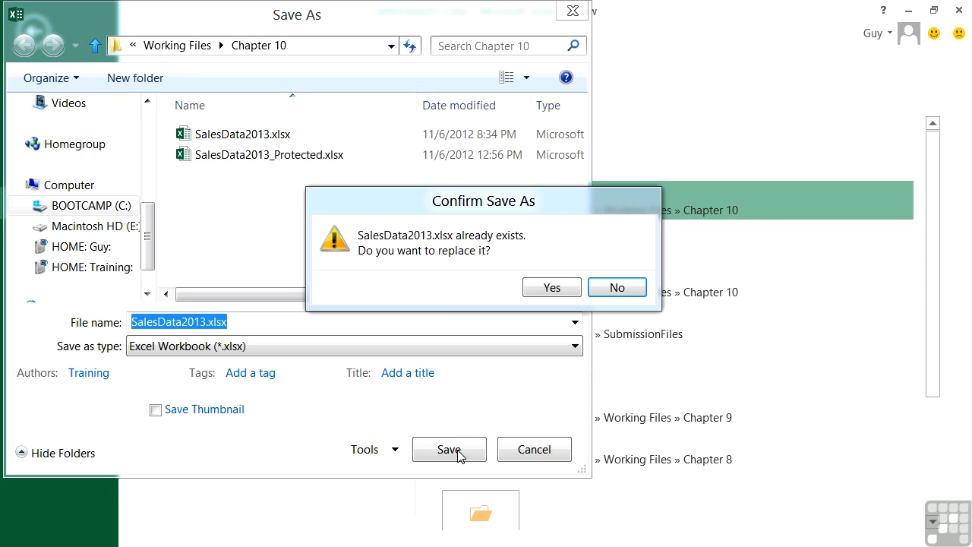
pyautogui.click(536, 293)
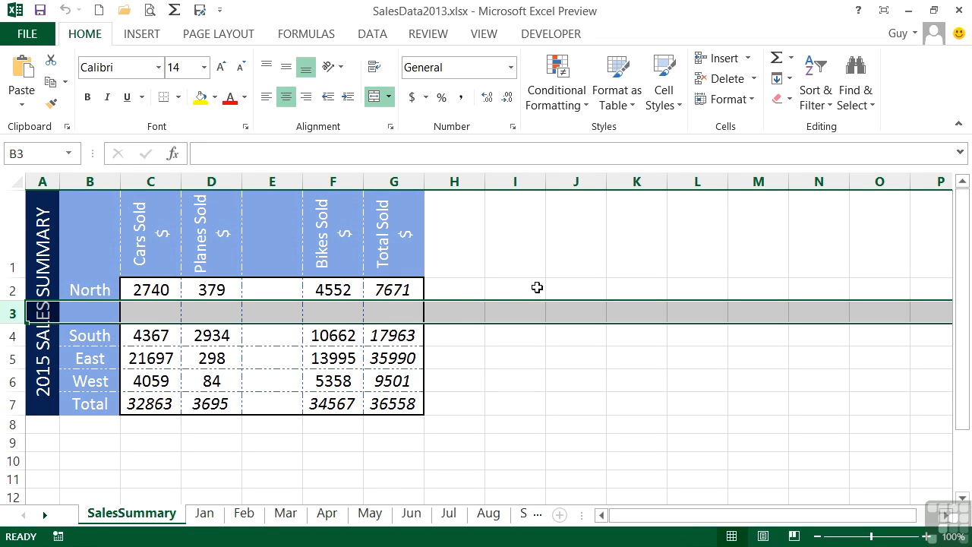
# Step: Close SalesData2013.xlsx with Ctrl+W and reopen it from Recent Workbooks
pyautogui.hotkey('ctrl', 'w')
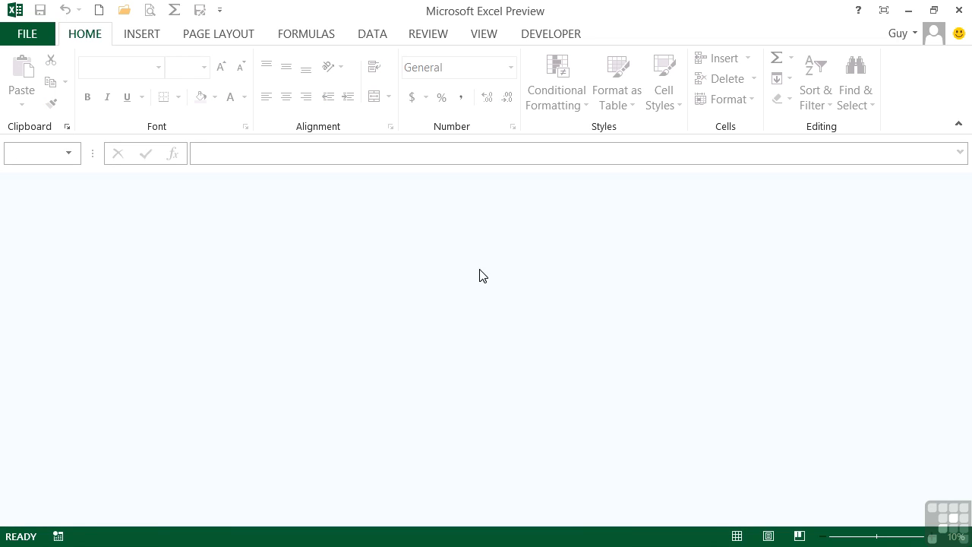
pyautogui.click(23, 36)
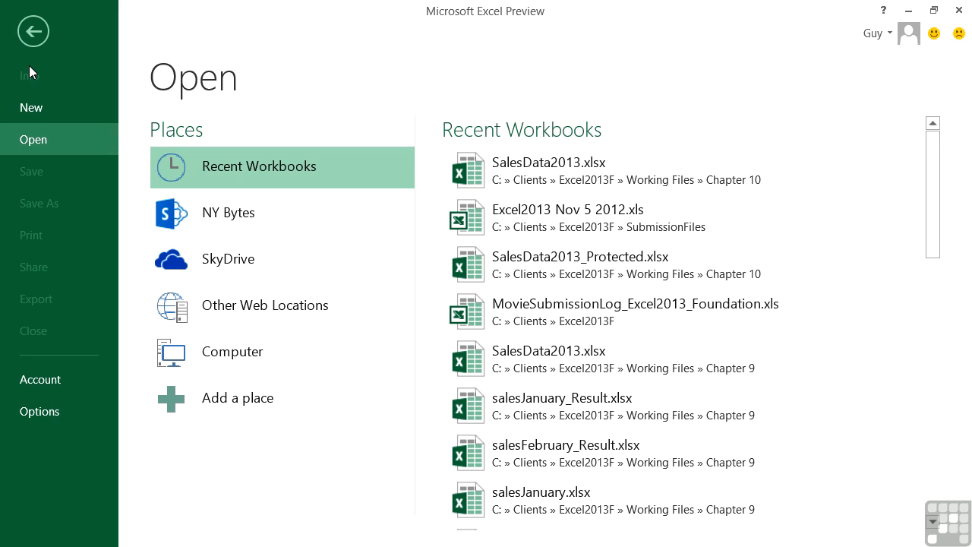
pyautogui.click(554, 174)
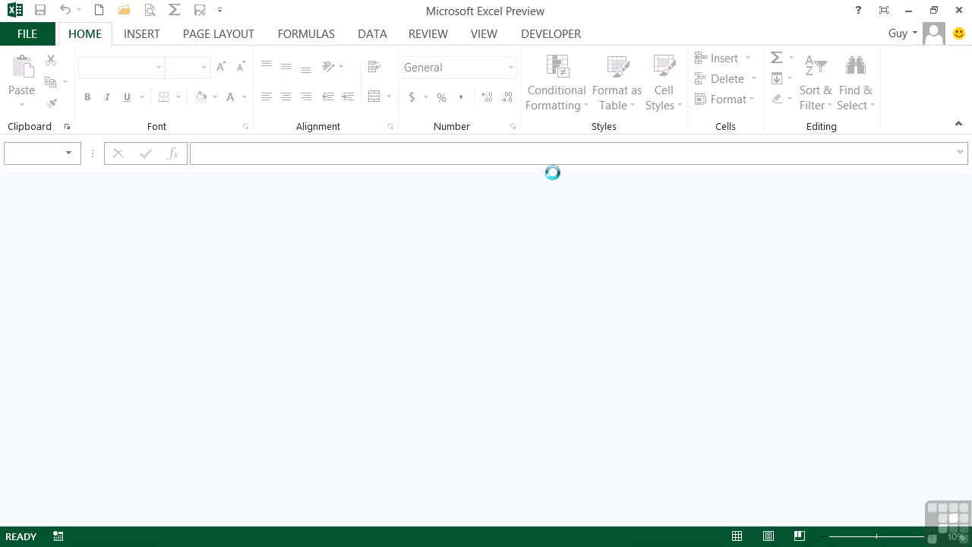